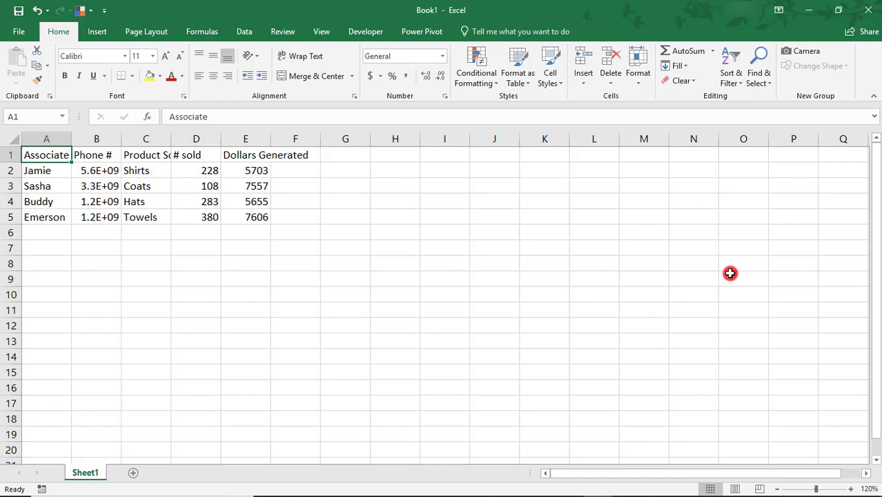
Bring up the Developer tab's Code tools and review Customize the Ribbon in Excel Options without changes.
click(370, 31)
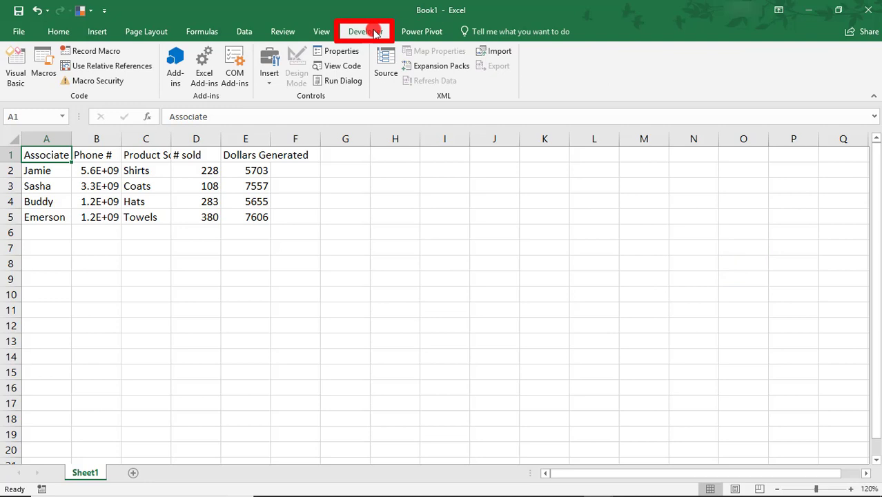
right_click(571, 79)
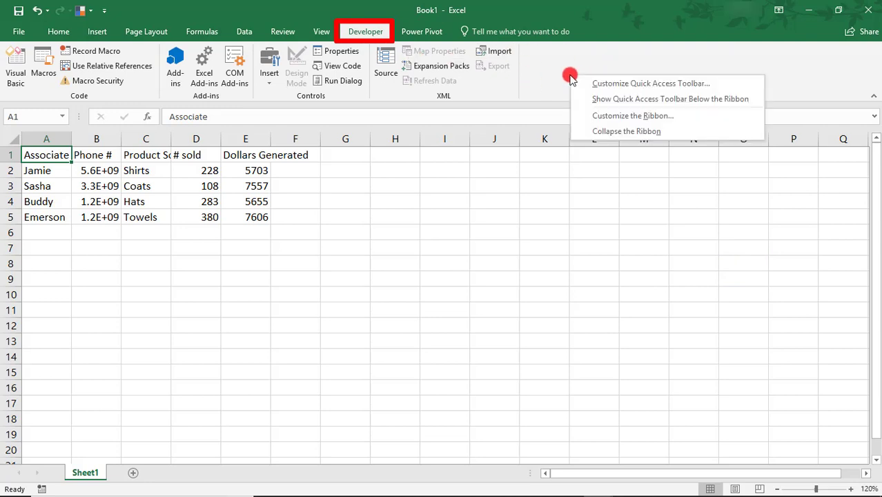
click(604, 116)
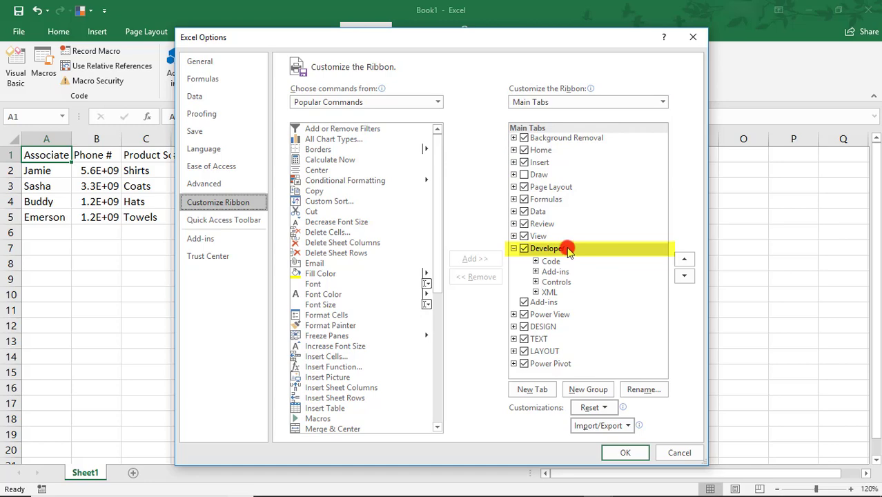
click(664, 450)
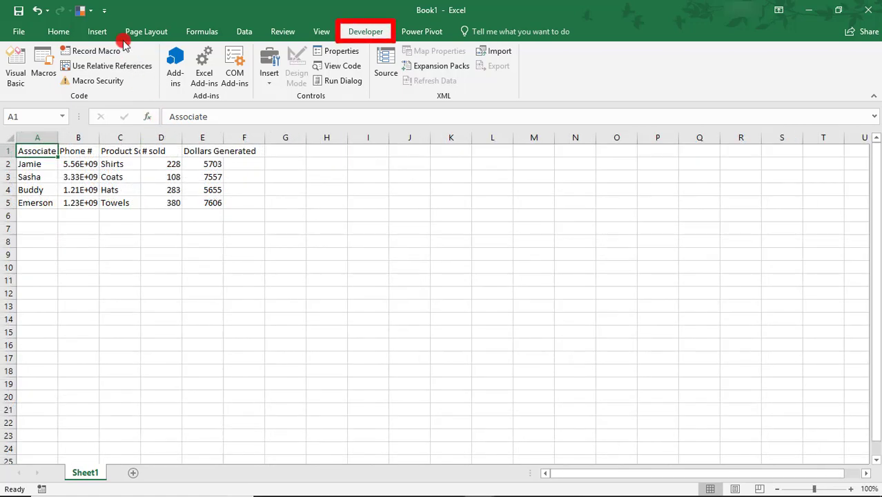
Begin recording macro ReportCleanUp, stored in the Personal Macro Workbook with no shortcut key.
click(105, 52)
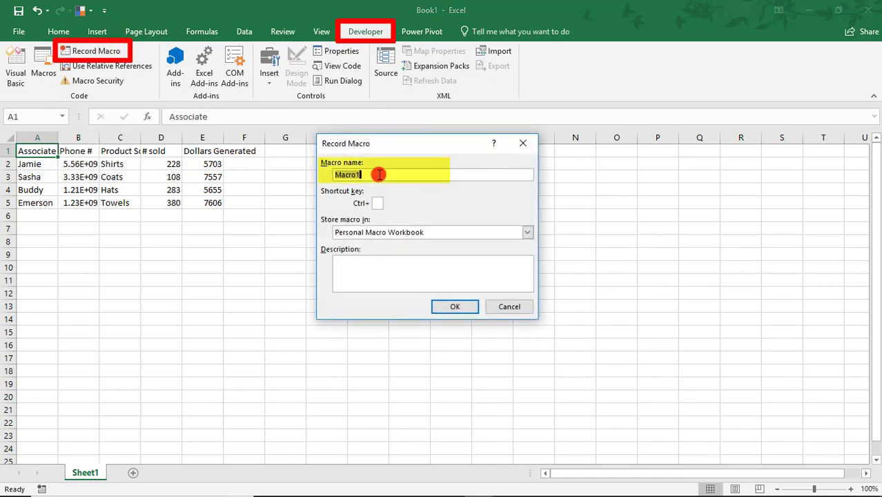
text(ReportCleanUp)
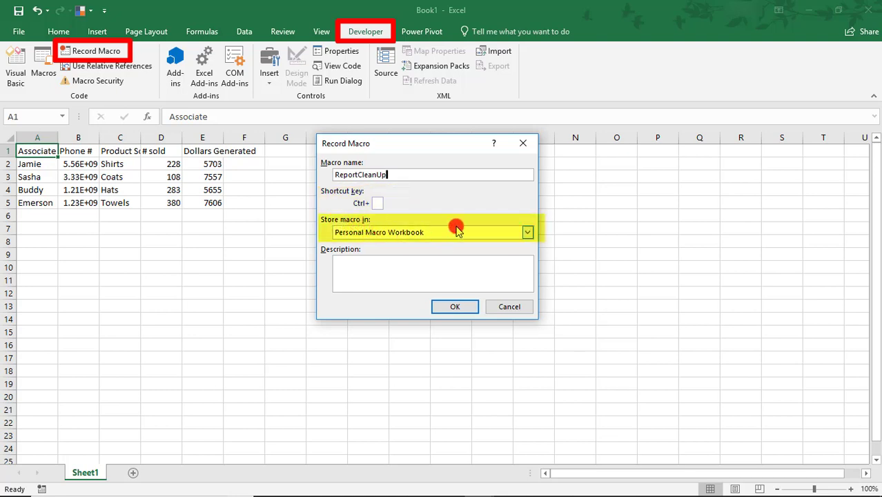
click(527, 232)
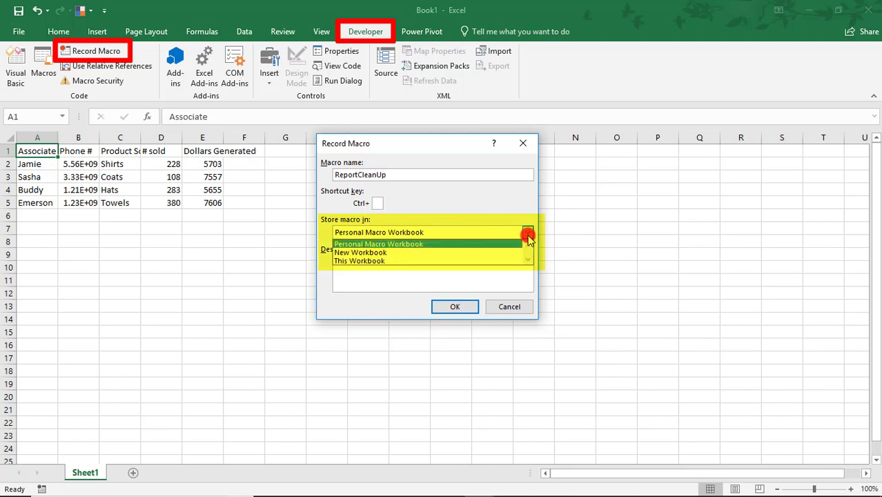
click(417, 246)
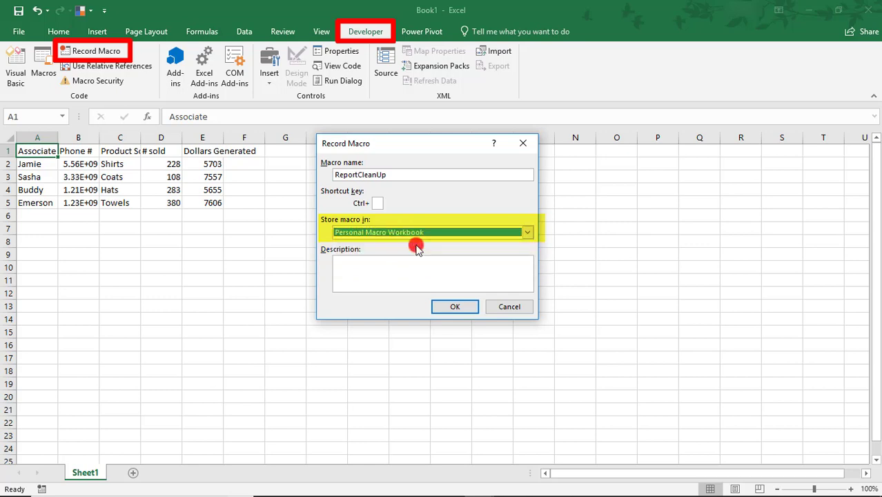
click(410, 281)
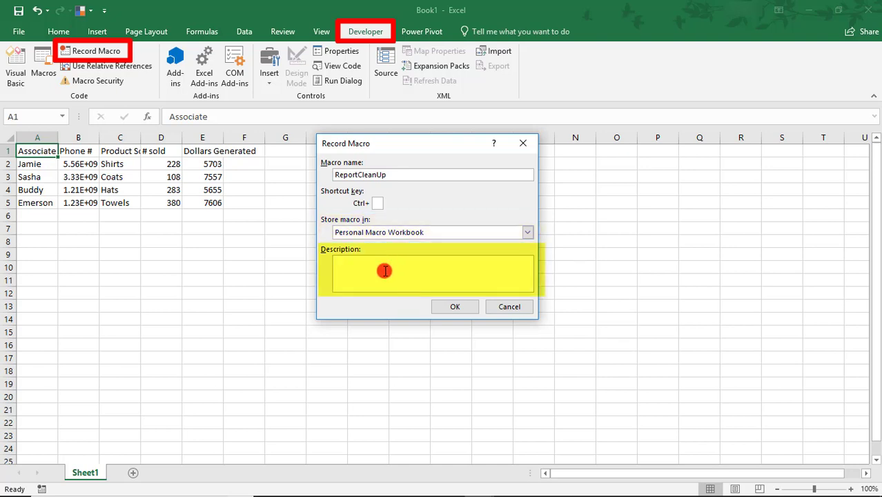
click(462, 308)
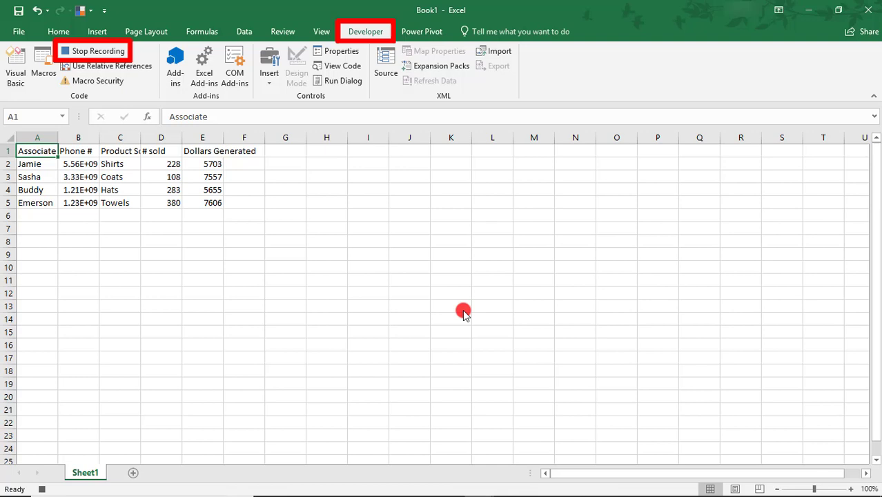
Move the report table down to row 5 and label A1 'Date Report Ran:', autofitting column A.
drag(47, 150, 187, 261)
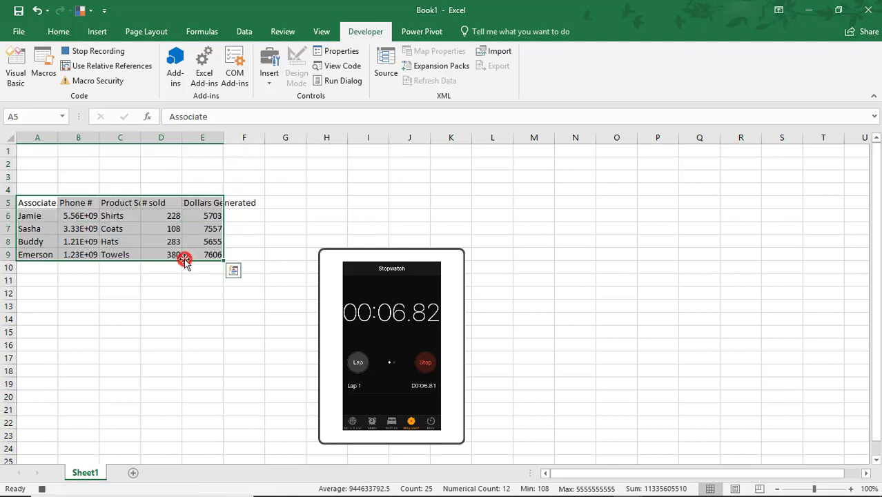
click(39, 152)
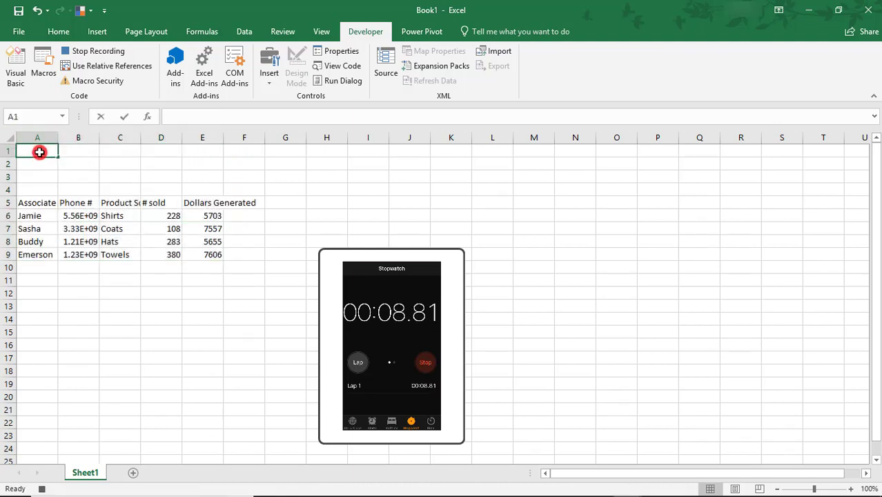
text(Date Re)
text(port)
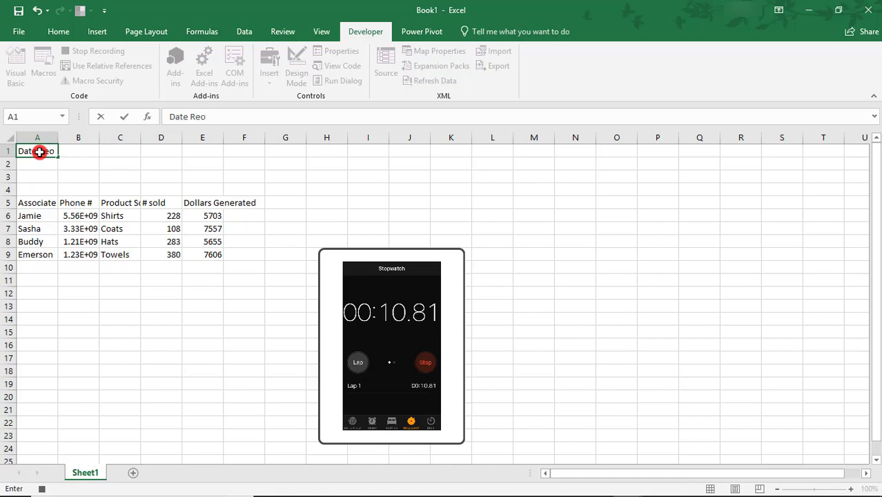
text( Ran:)
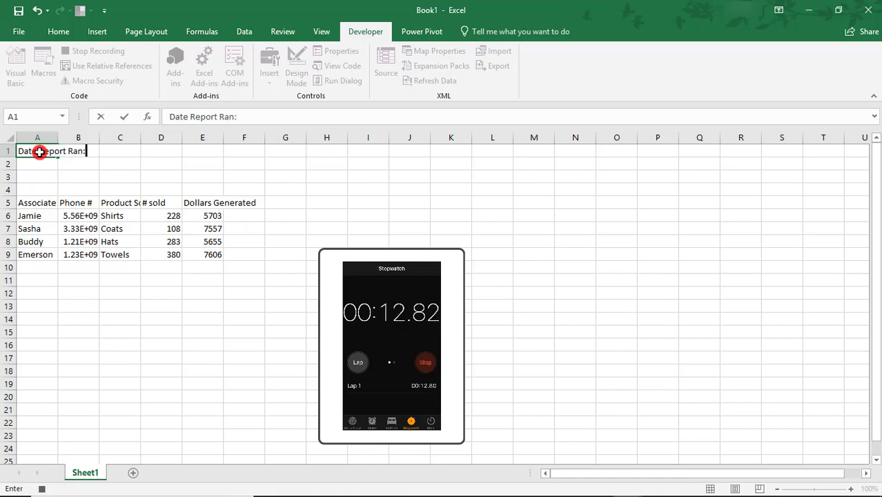
key(Return)
double_click(58, 138)
Turn a =TODAY() formula in B1 into the fixed value 8/11/2018, then bold headers A5:E5.
click(100, 152)
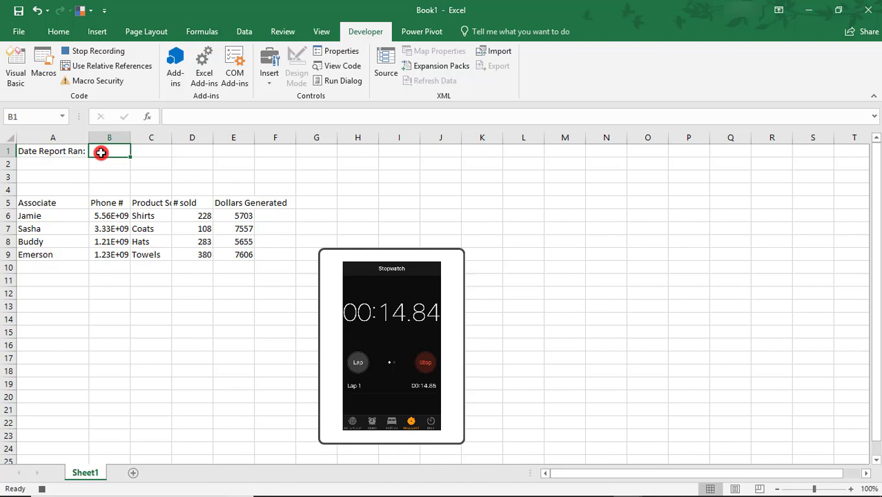
text(=toda())
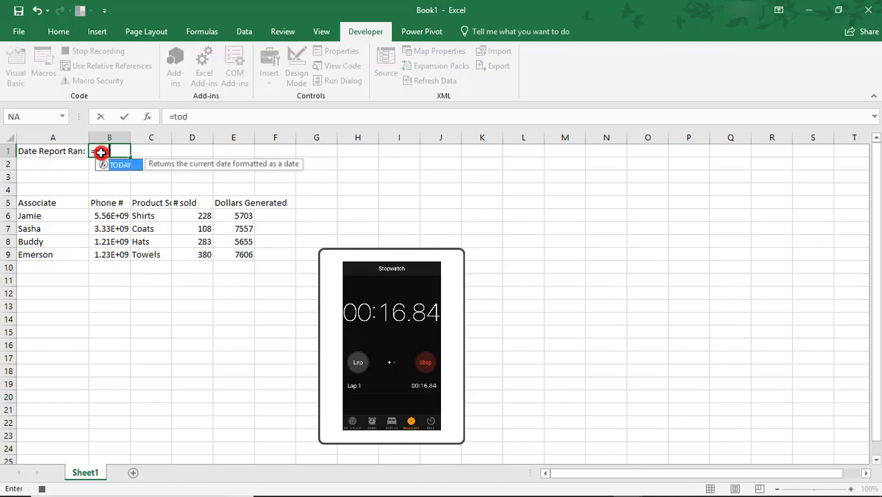
key(BackSpace)
key(BackSpace)
text(y()
key(Return)
click(101, 151)
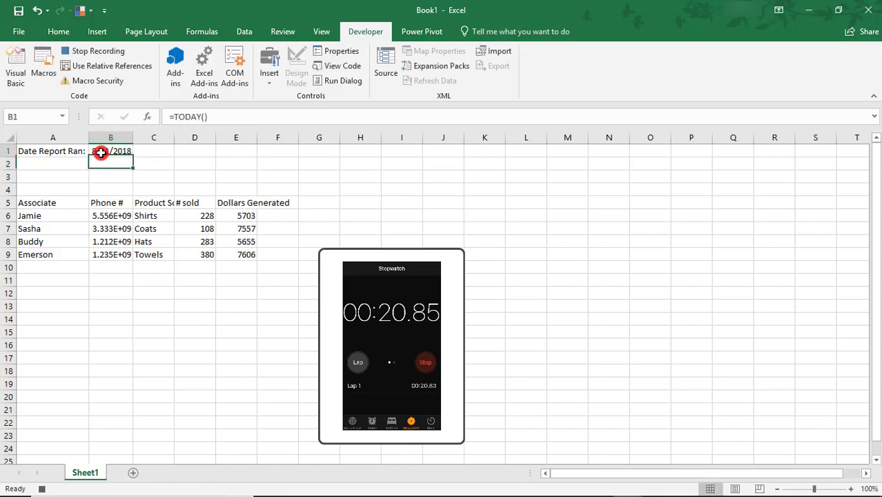
key(ctrl+c)
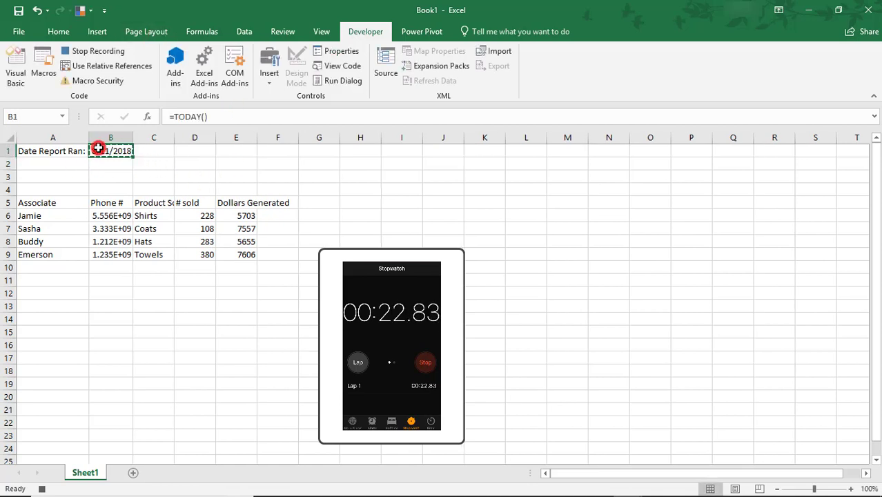
right_click(101, 150)
click(146, 202)
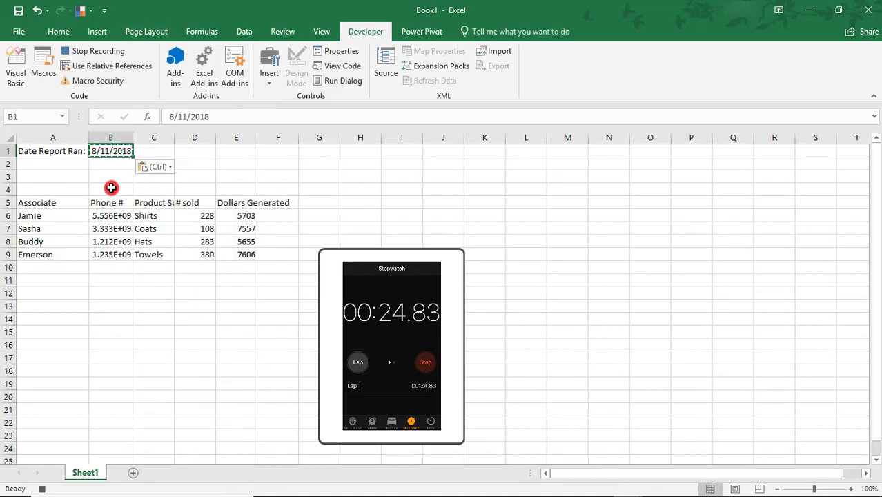
click(124, 185)
click(100, 151)
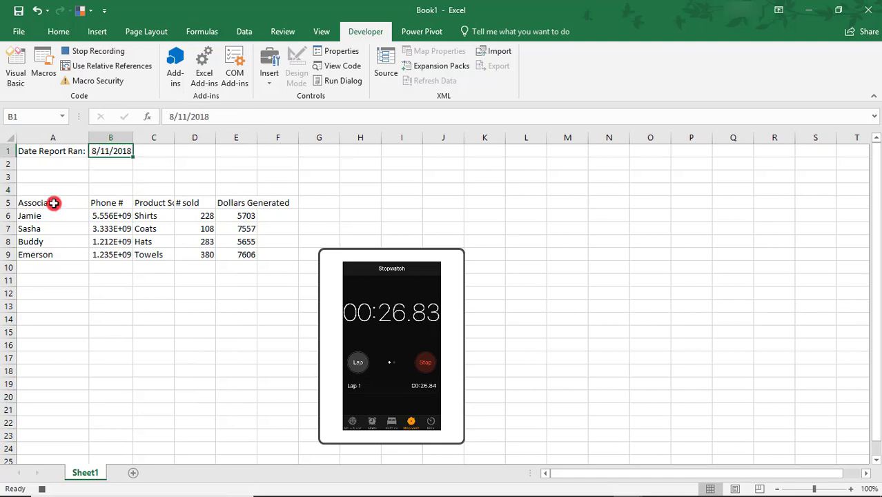
drag(53, 202, 256, 203)
key(ctrl+b)
Put borders around every cell of the report table A5:E9.
drag(79, 205, 232, 253)
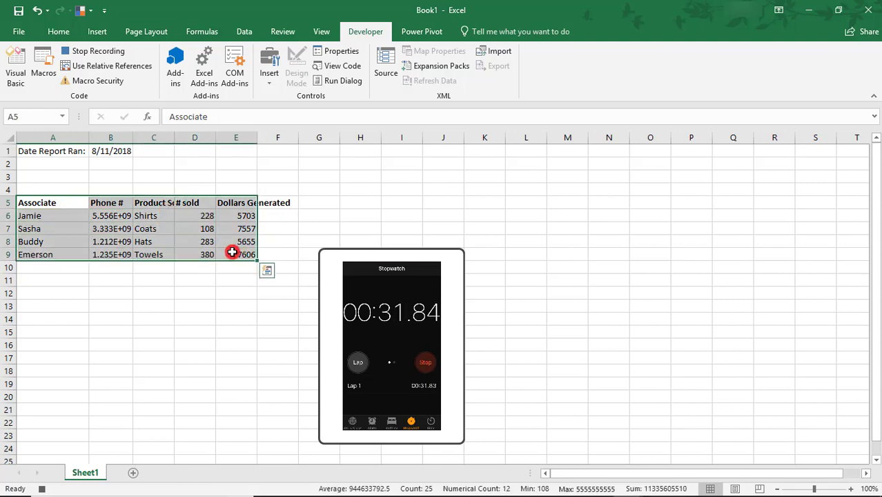
click(65, 31)
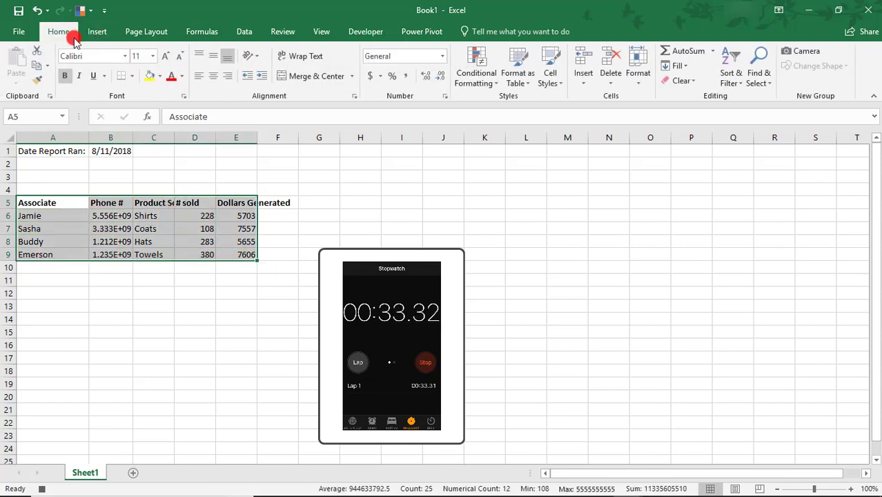
click(135, 79)
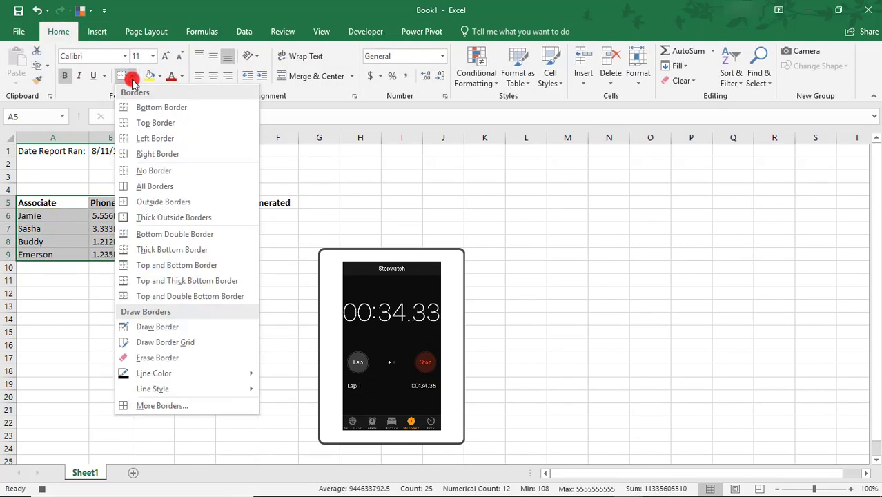
click(154, 186)
click(153, 186)
Shade the header row A5:E5 peach.
drag(124, 139, 257, 138)
drag(76, 202, 232, 203)
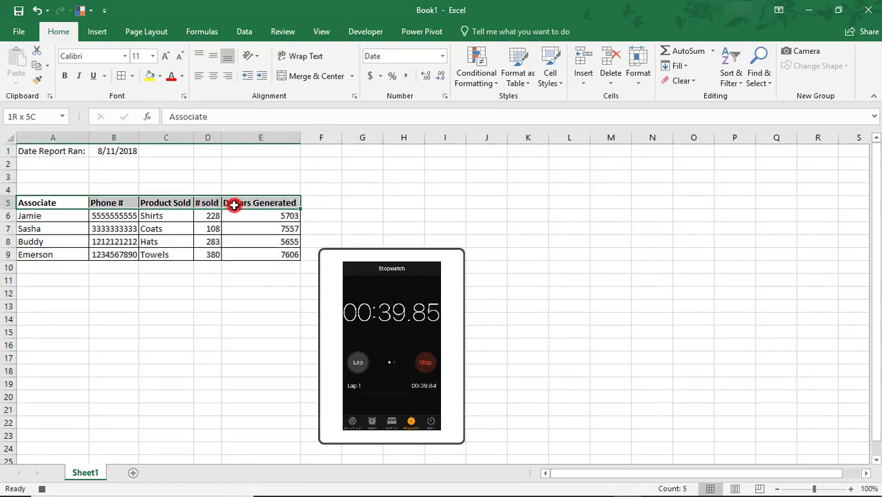
click(159, 77)
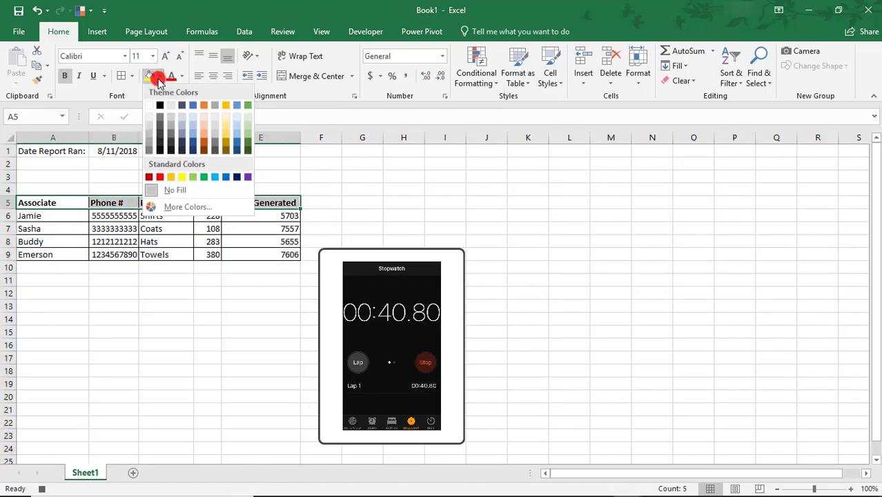
click(204, 115)
Format the numbers in B6:B9 with the Special > Phone Number format.
drag(114, 215, 111, 250)
right_click(112, 251)
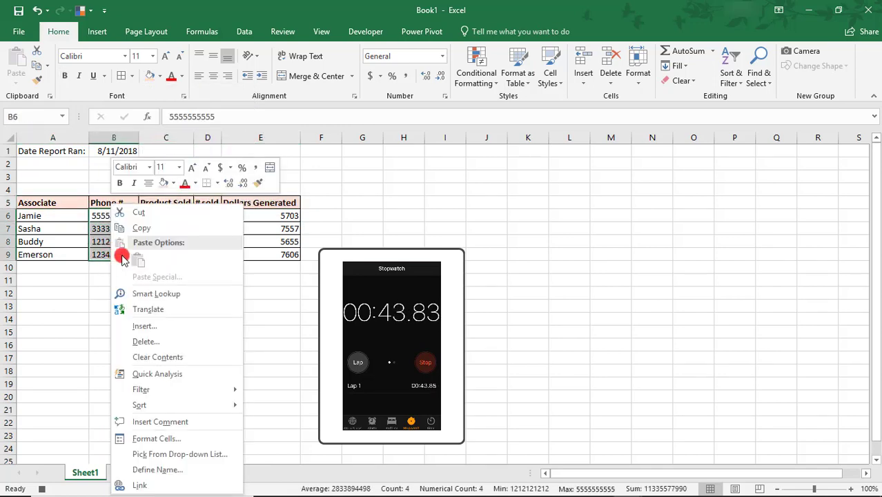
click(203, 440)
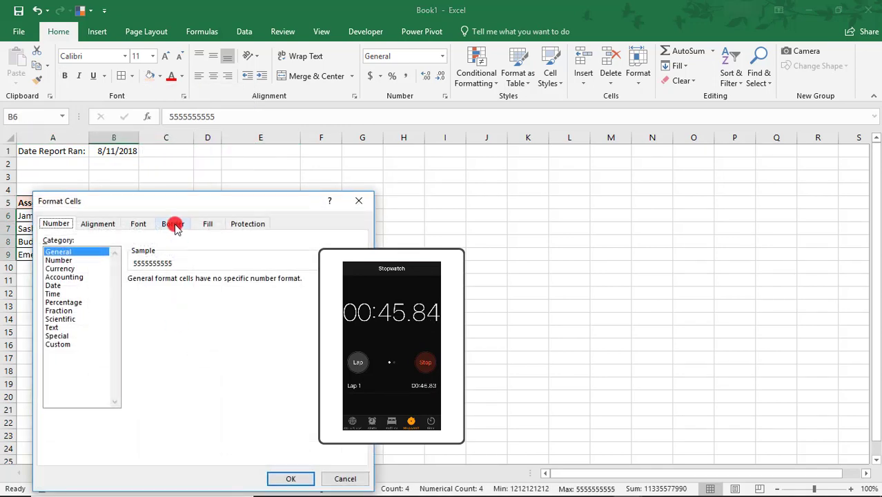
click(62, 307)
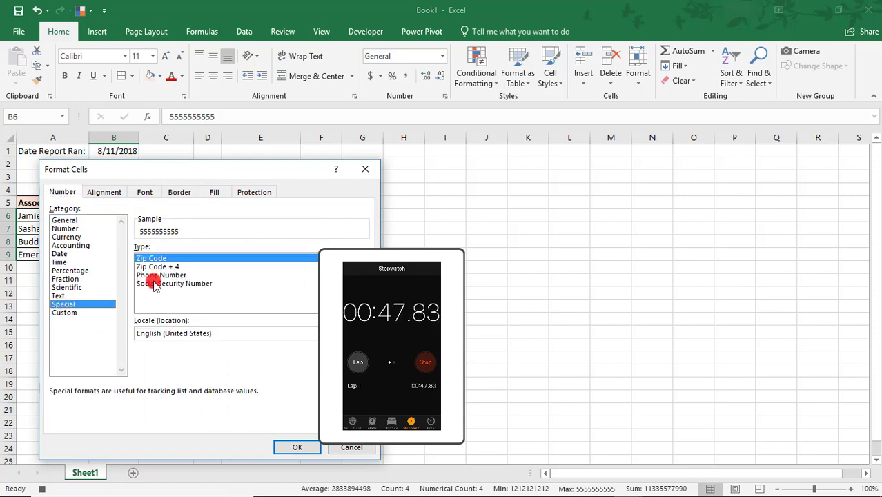
click(153, 275)
click(281, 450)
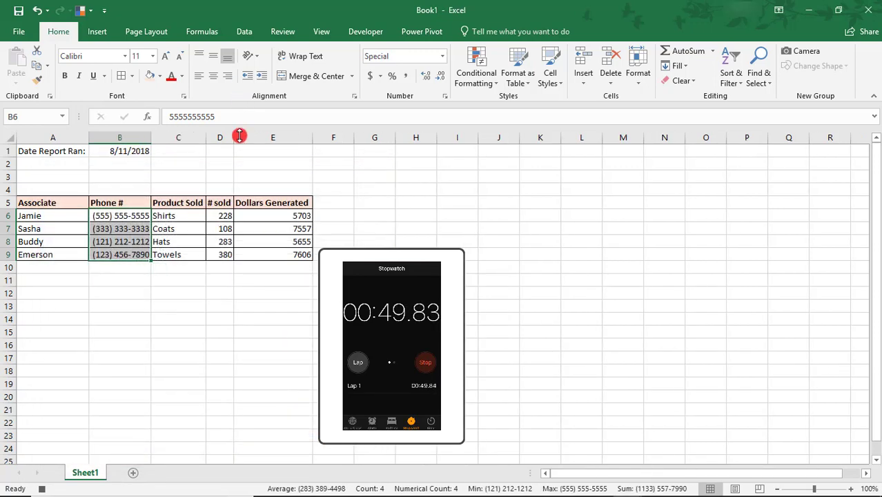
Format dollar amounts E6:E9 as Accounting currency with no decimal places.
drag(245, 217, 310, 254)
click(372, 82)
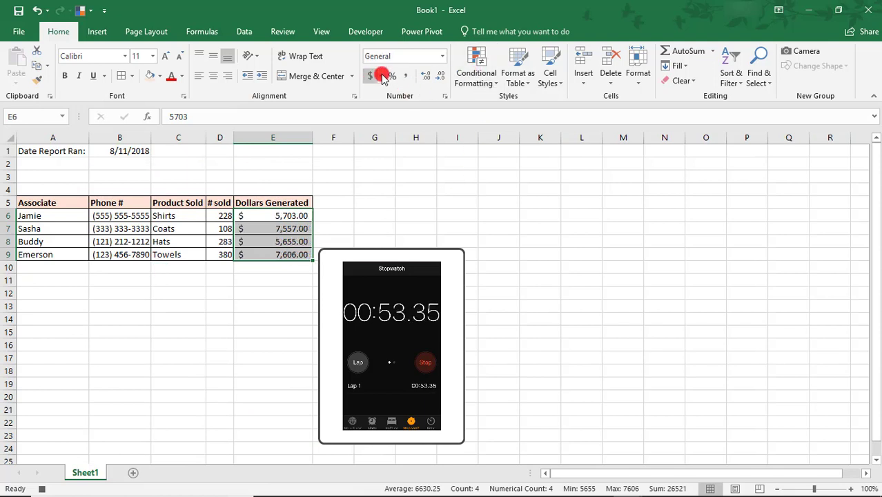
click(440, 76)
click(440, 75)
Add a SUM total of D6:D9 in D10 and copy it to E10.
click(220, 267)
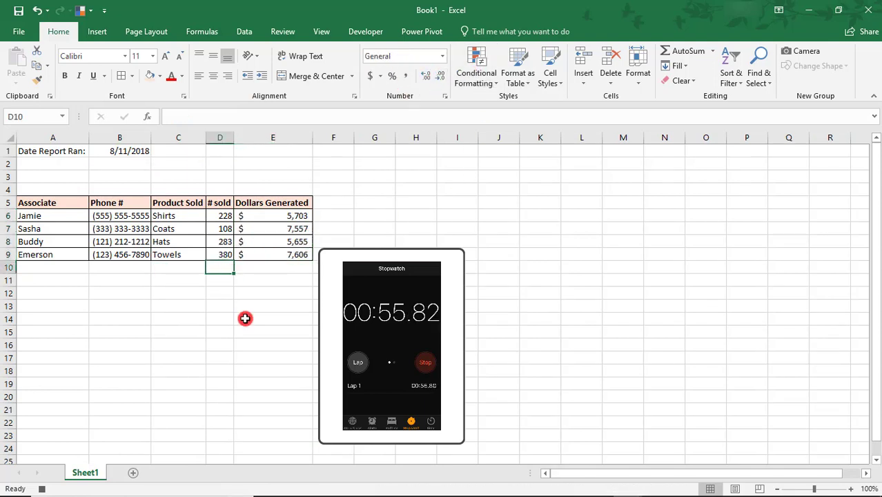
text(=sum()
key(Up)
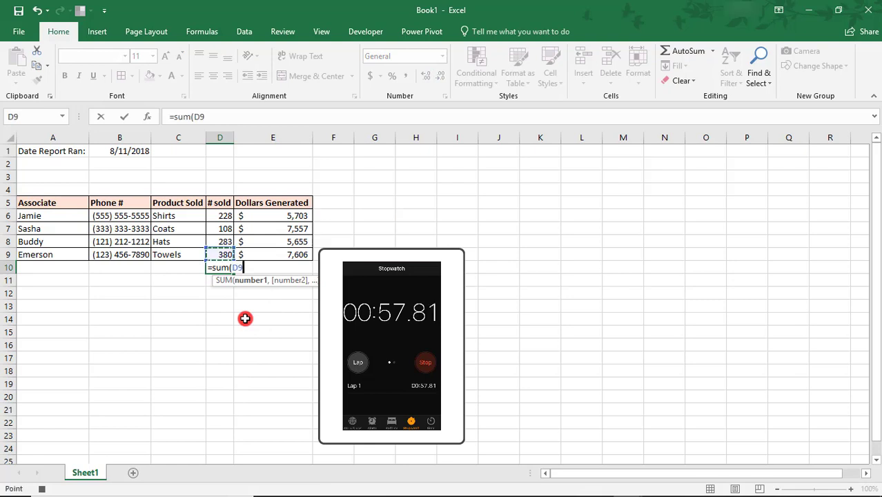
key(shift+Up)
key(shift+Up)
key(shift+Up)
key(Return)
key(Up)
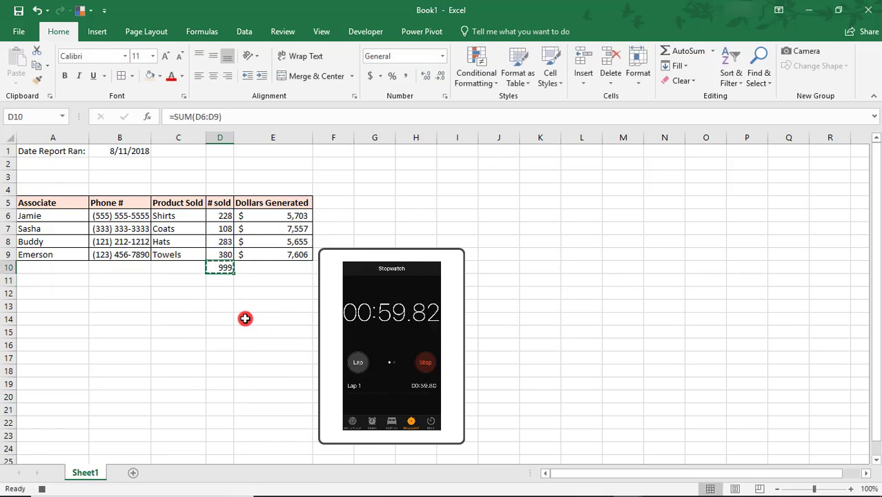
key(ctrl+c)
key(Right)
key(ctrl+v)
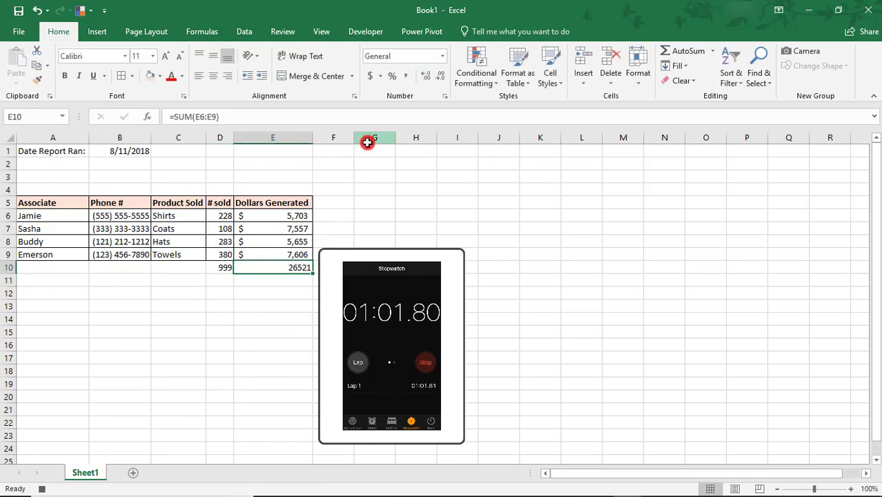
Format E10 as whole-dollar currency and bold both totals, 999 and $26,521.
click(370, 76)
click(427, 76)
click(427, 76)
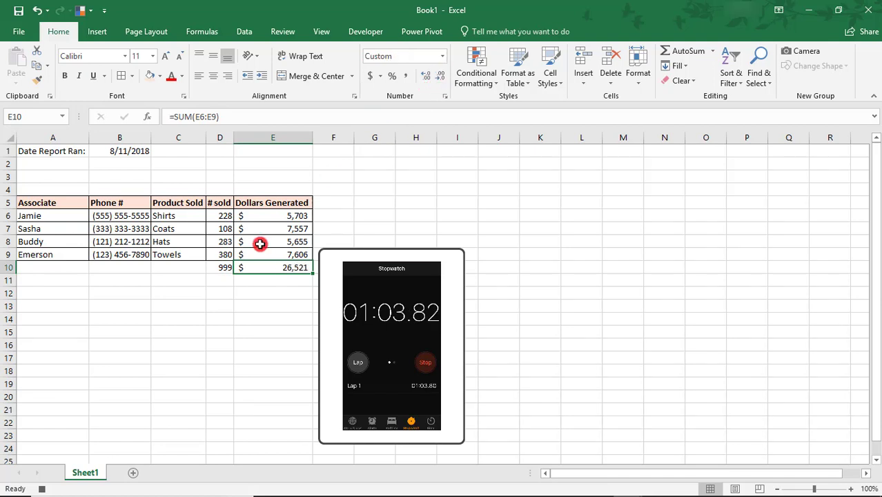
drag(218, 267, 270, 270)
key(ctrl+b)
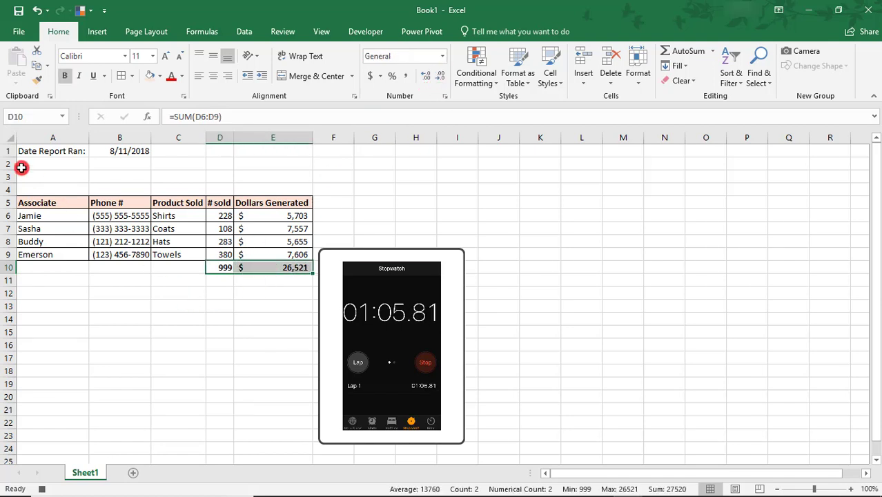
click(21, 161)
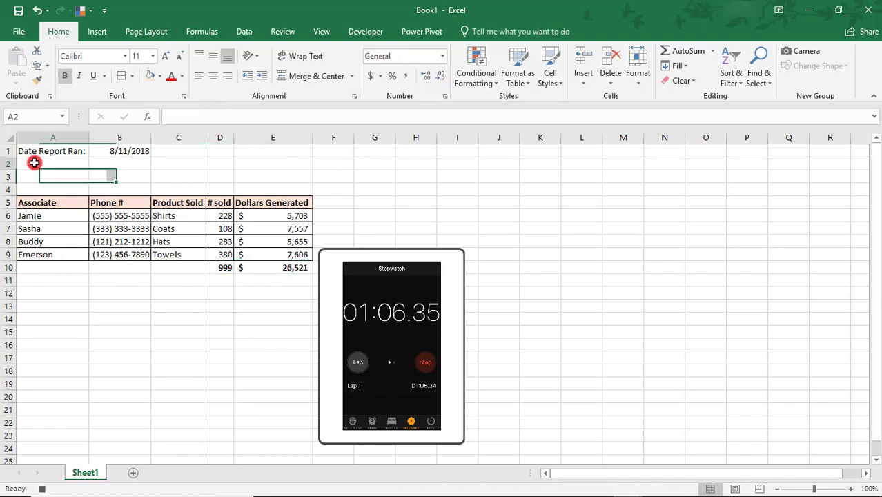
Stop recording the ReportCleanUp macro.
click(362, 29)
click(104, 51)
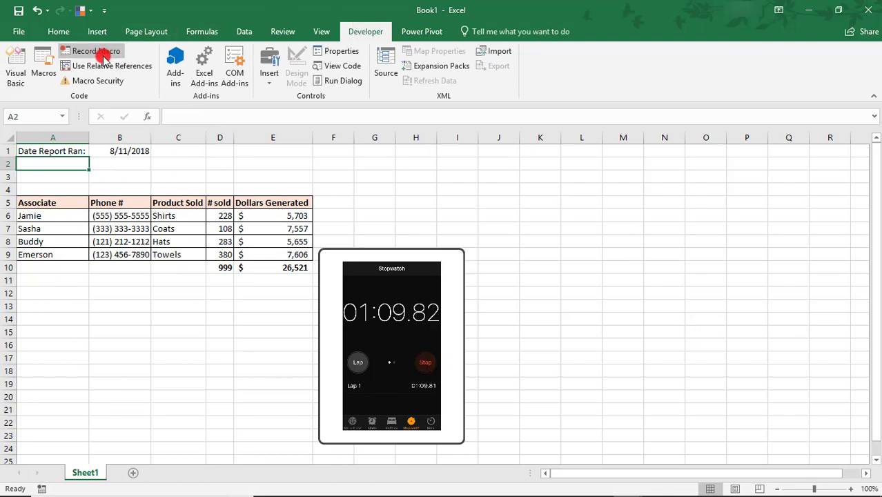
key(Up)
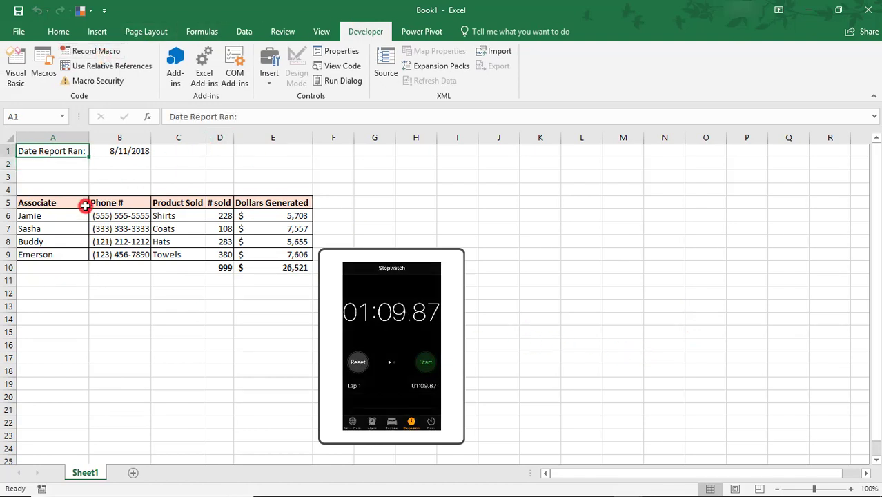
Copy the sales data A5:E9 and paste it as plain values into A1 of new workbook Book3.
drag(65, 203, 228, 256)
key(ctrl+c)
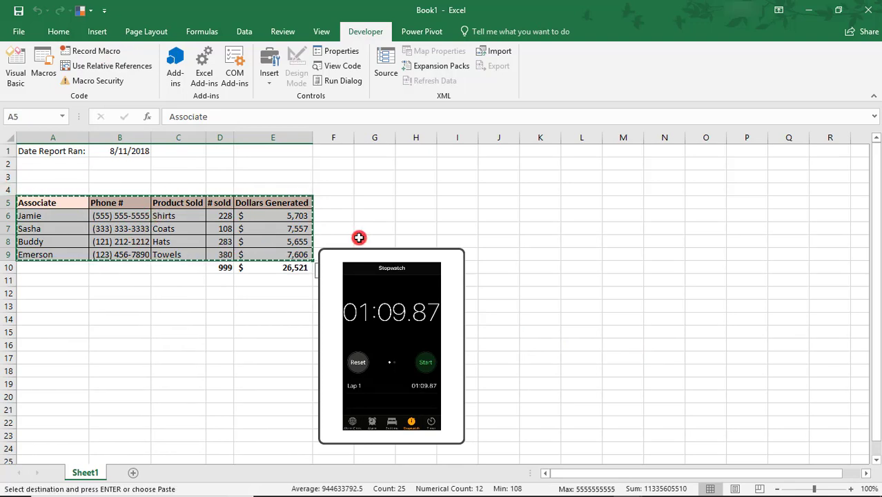
key(ctrl+n)
right_click(53, 150)
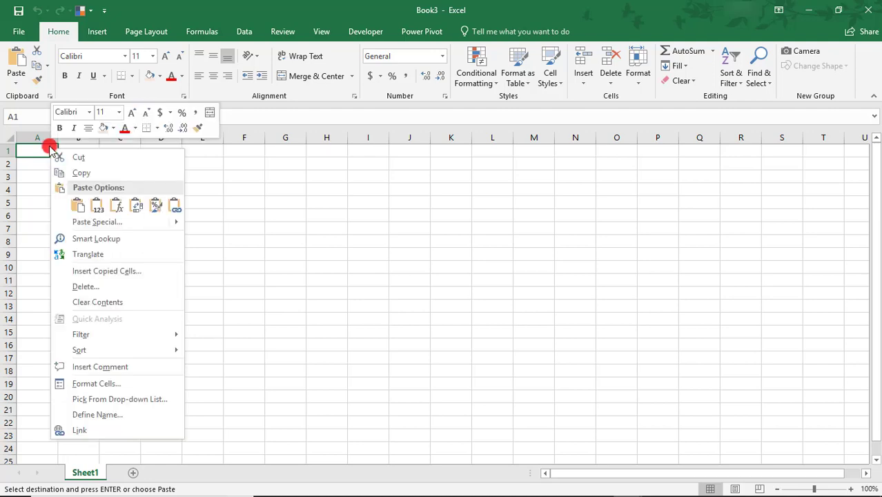
click(97, 207)
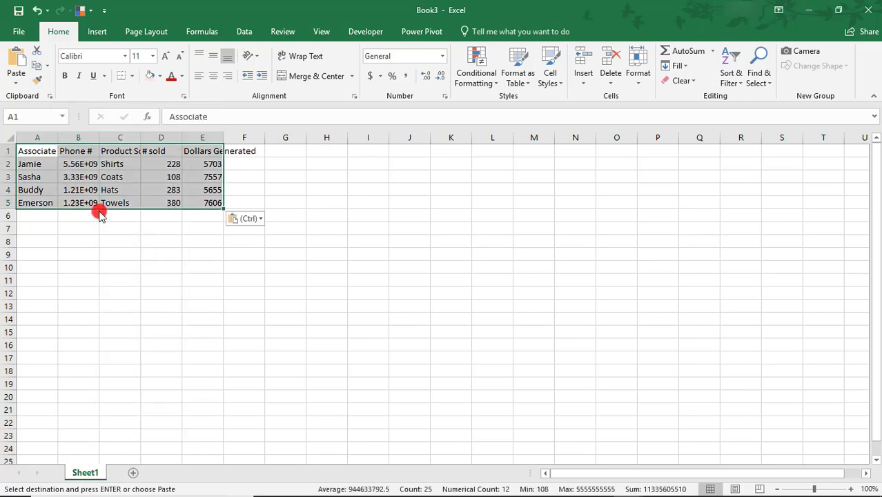
click(178, 233)
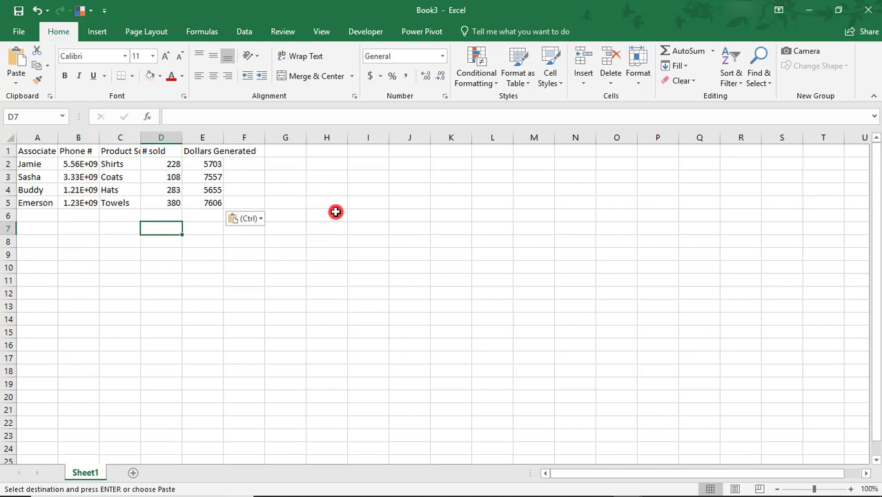
Run the ReportCleanUp macro on the pasted data in Book3.
click(354, 26)
click(46, 59)
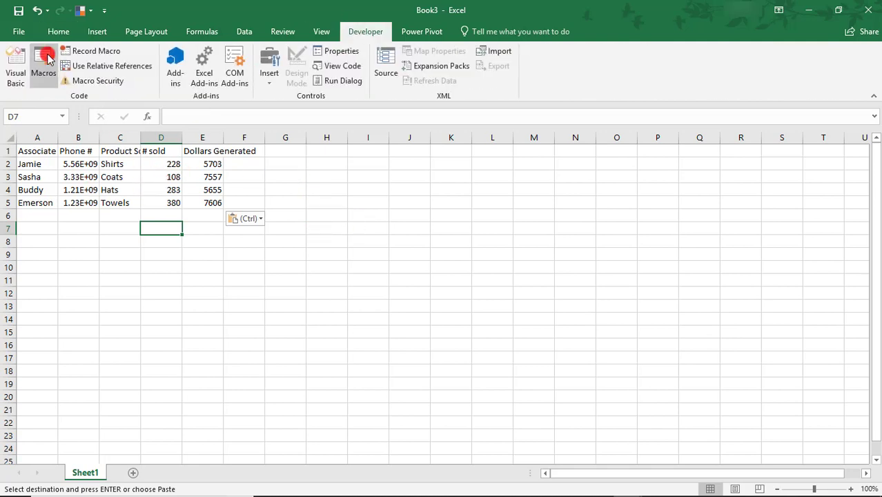
click(47, 60)
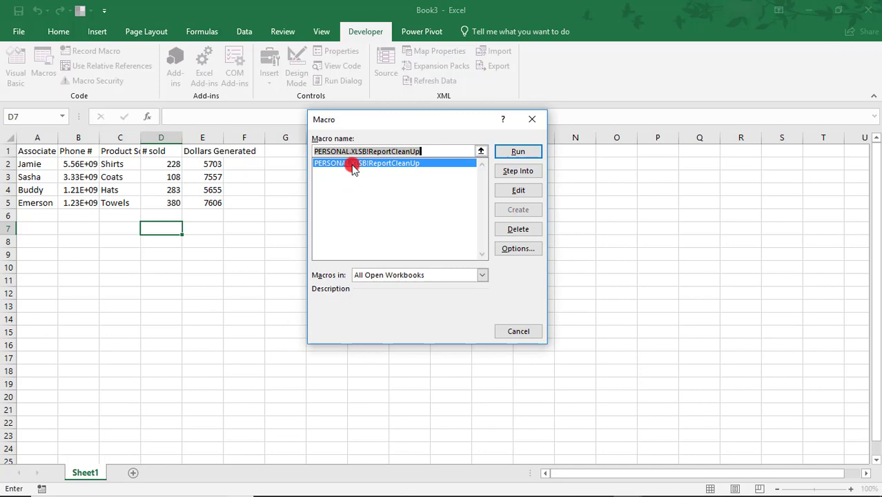
click(519, 152)
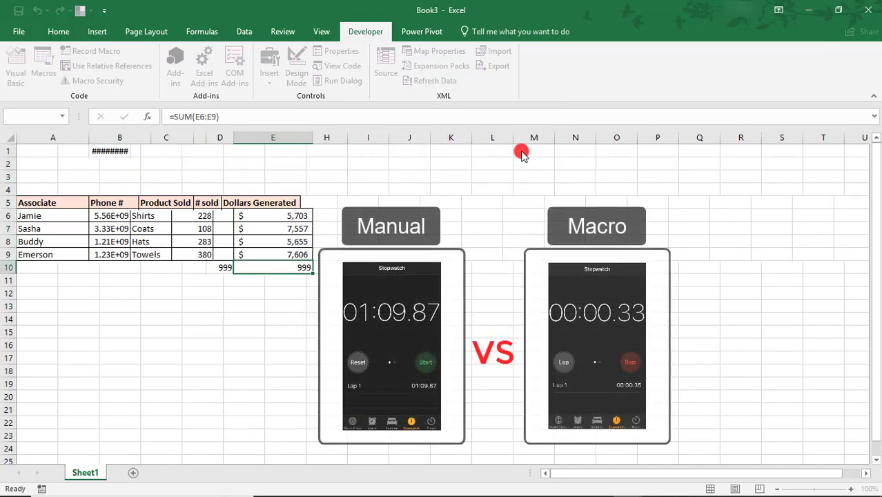